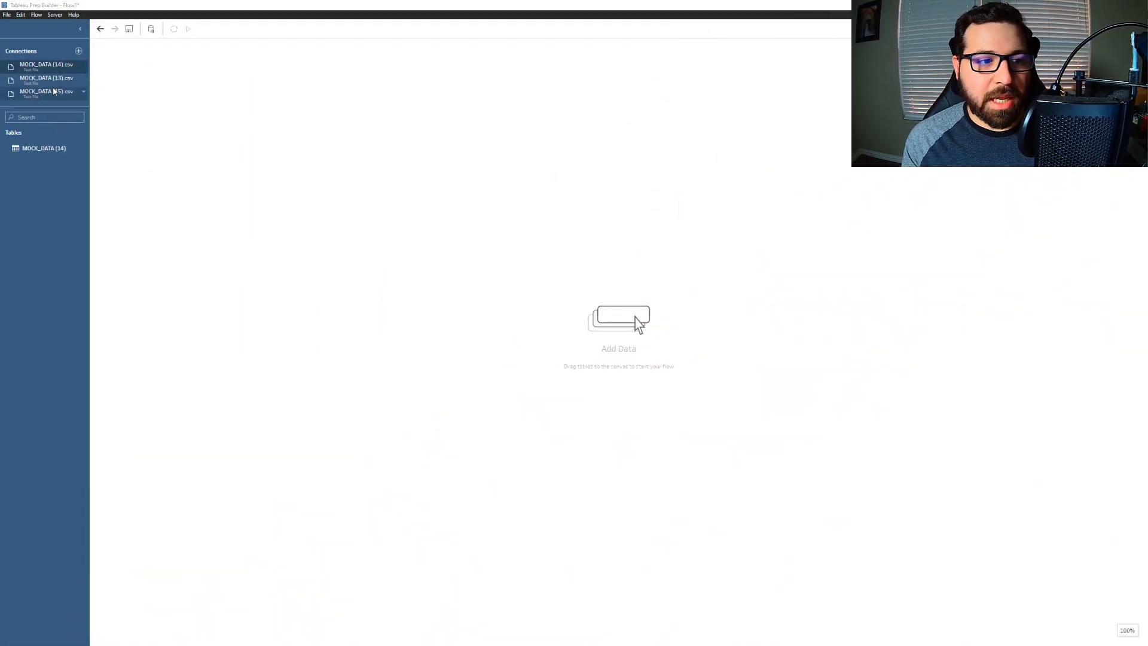
# Step: Place the MOCK_DATA (13) table on the canvas and add a Clean 1 step after it
pyautogui.click(53, 84)
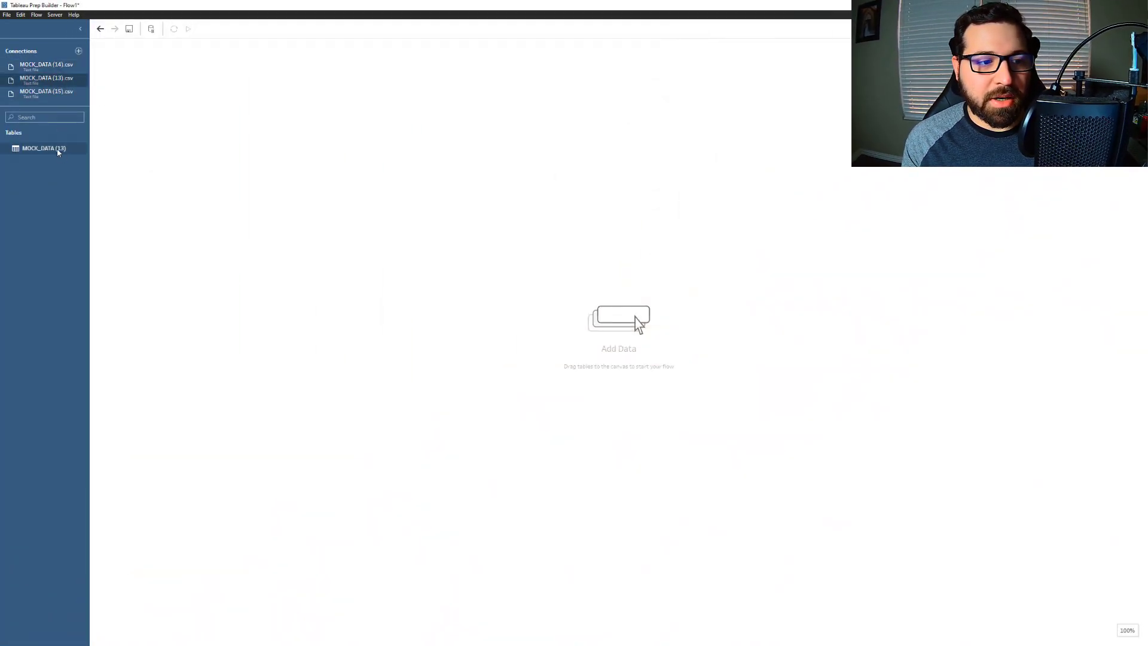
pyautogui.moveTo(62, 148); pyautogui.dragTo(202, 141)
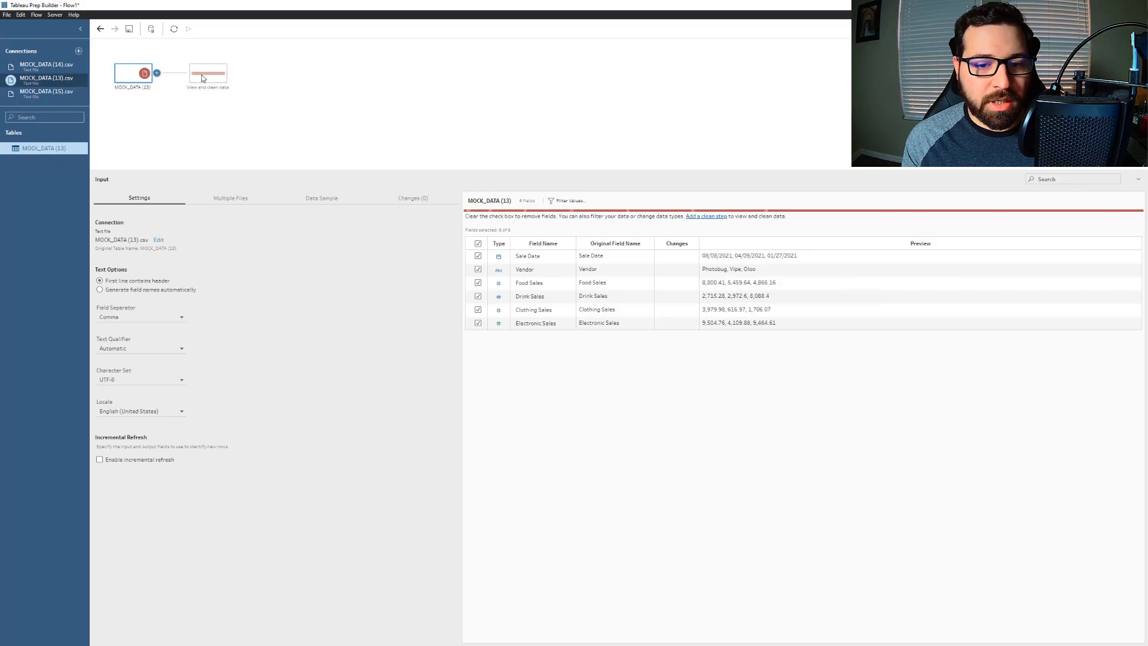
pyautogui.click(203, 76)
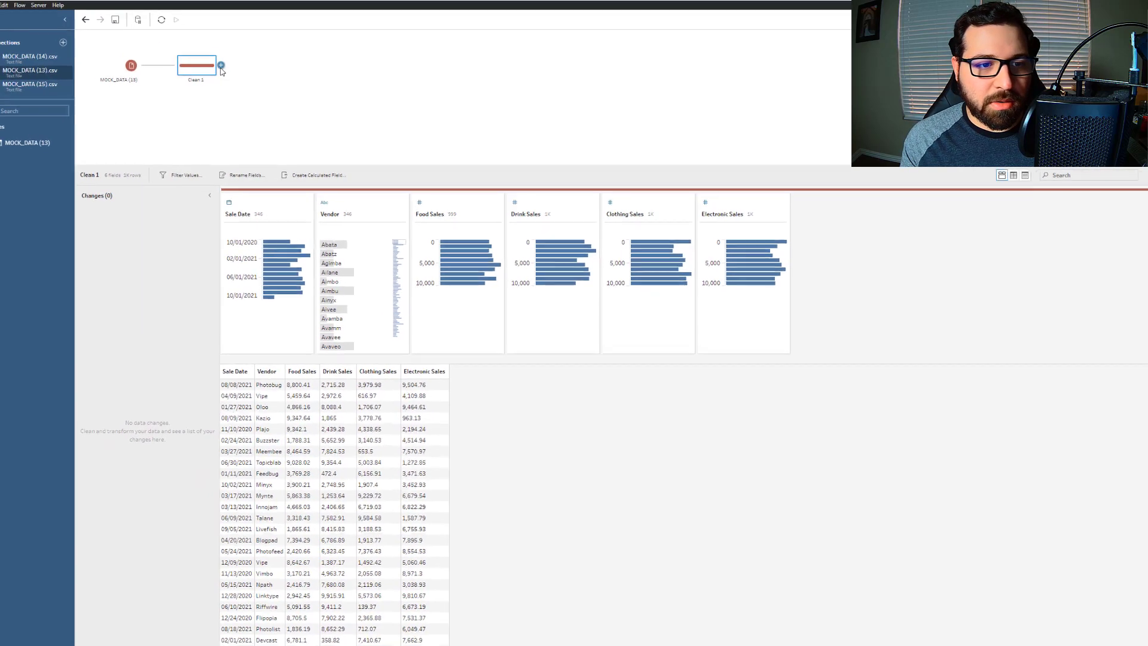
# Step: Add a Pivot step after Clean 1 pivoting Clothing, Drink, Electronic and Food Sales into rows
pyautogui.click(220, 65)
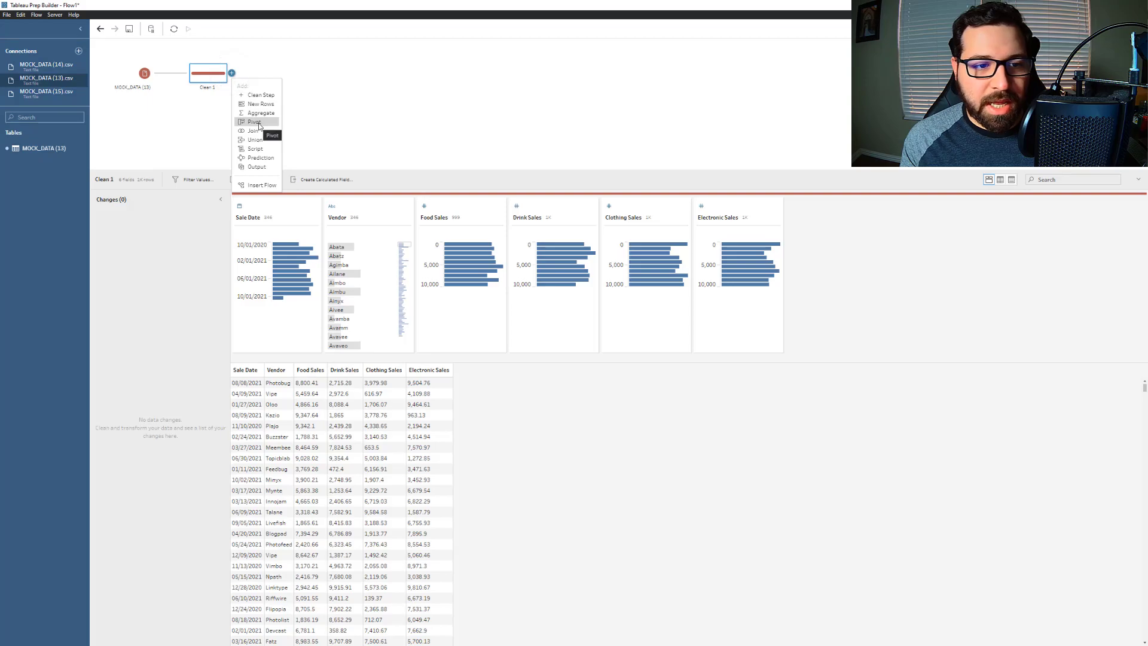
pyautogui.click(255, 122)
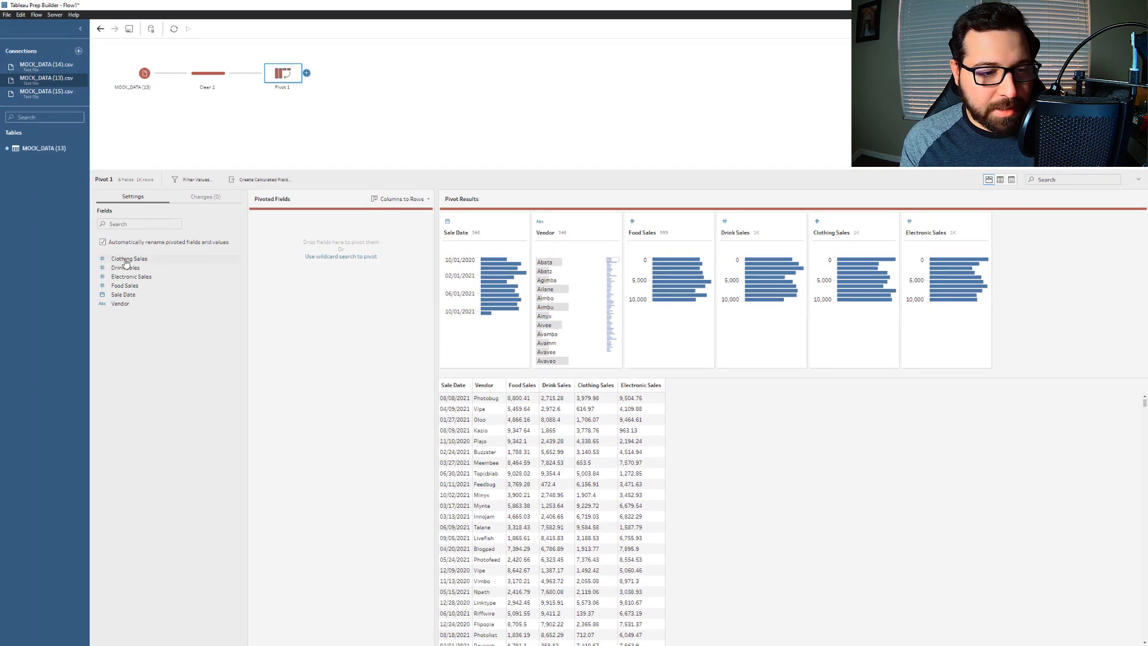
pyautogui.moveTo(126, 260)
pyautogui.mouseDown()
pyautogui.moveTo(394, 239)
pyautogui.moveTo(137, 263)
pyautogui.mouseUp()
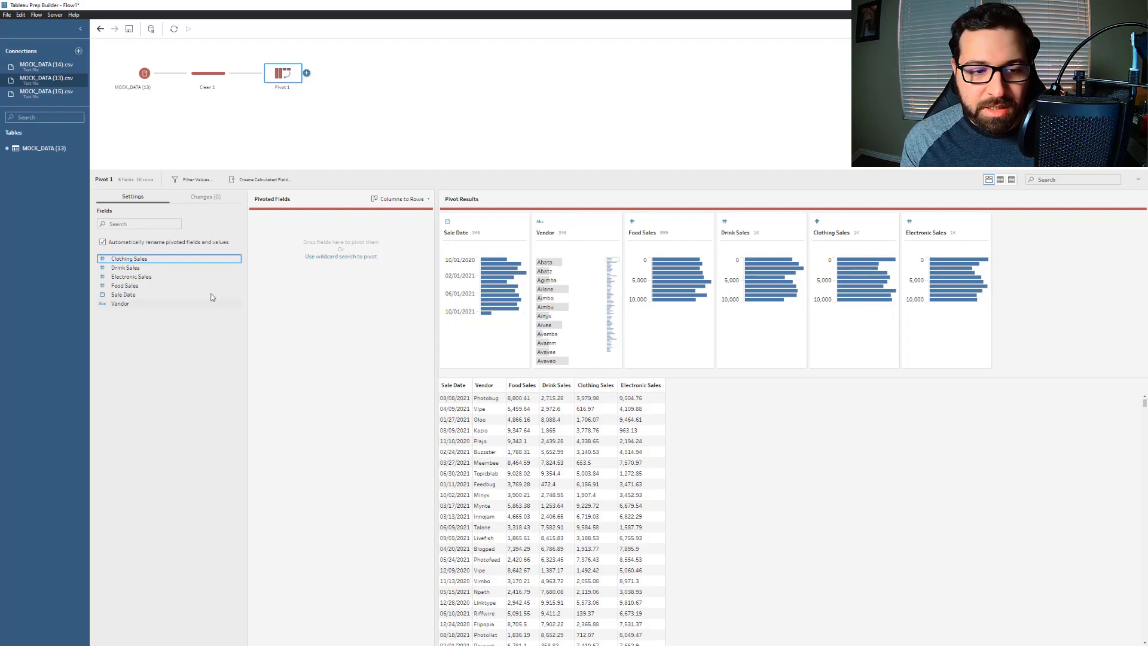
pyautogui.moveTo(184, 260); pyautogui.dragTo(311, 246)
pyautogui.moveTo(138, 259); pyautogui.dragTo(365, 263)
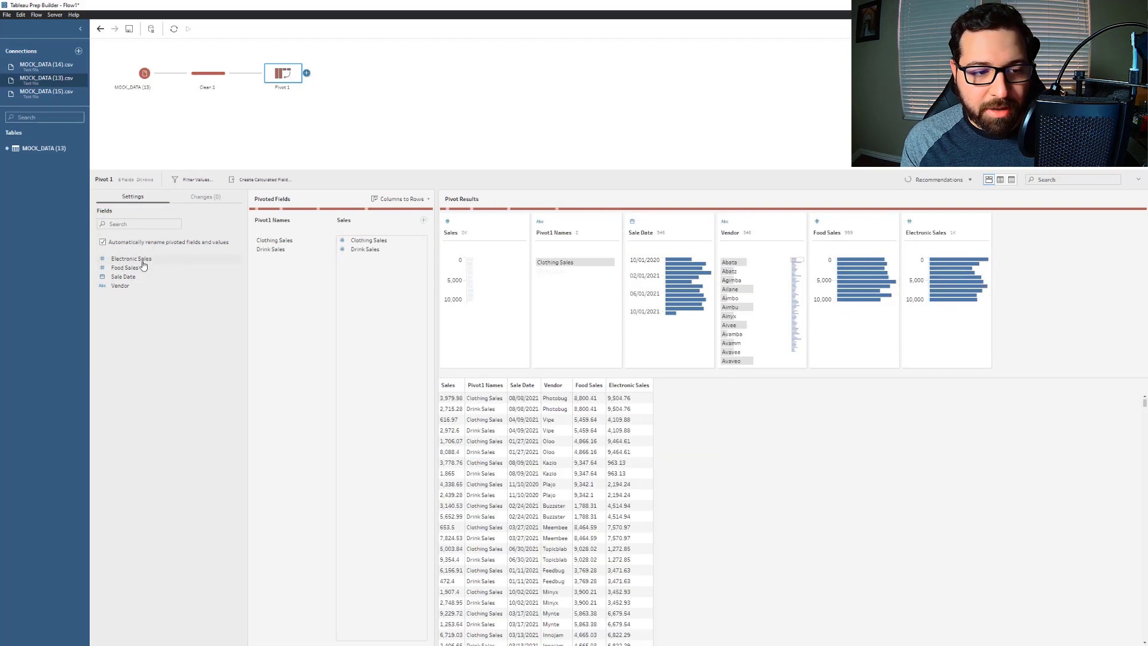
pyautogui.moveTo(140, 259); pyautogui.dragTo(360, 289)
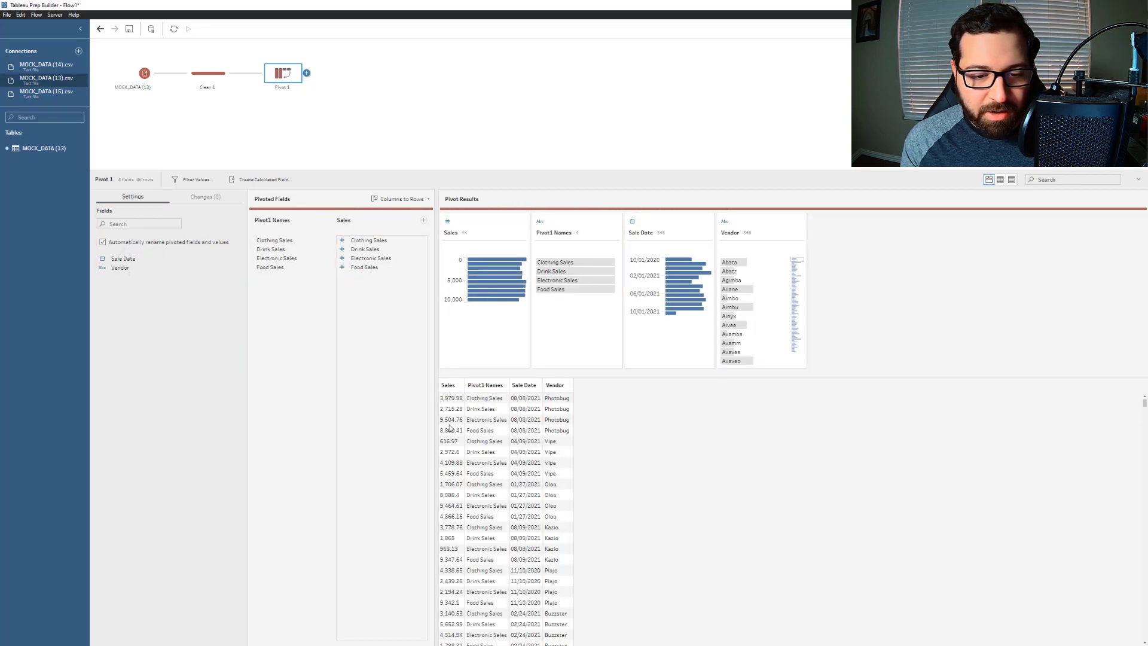
# Step: Rename the Pivot1 Names column to Sale Type
pyautogui.doubleClick(547, 233)
pyautogui.write('Sale Type')
pyautogui.press('Return')
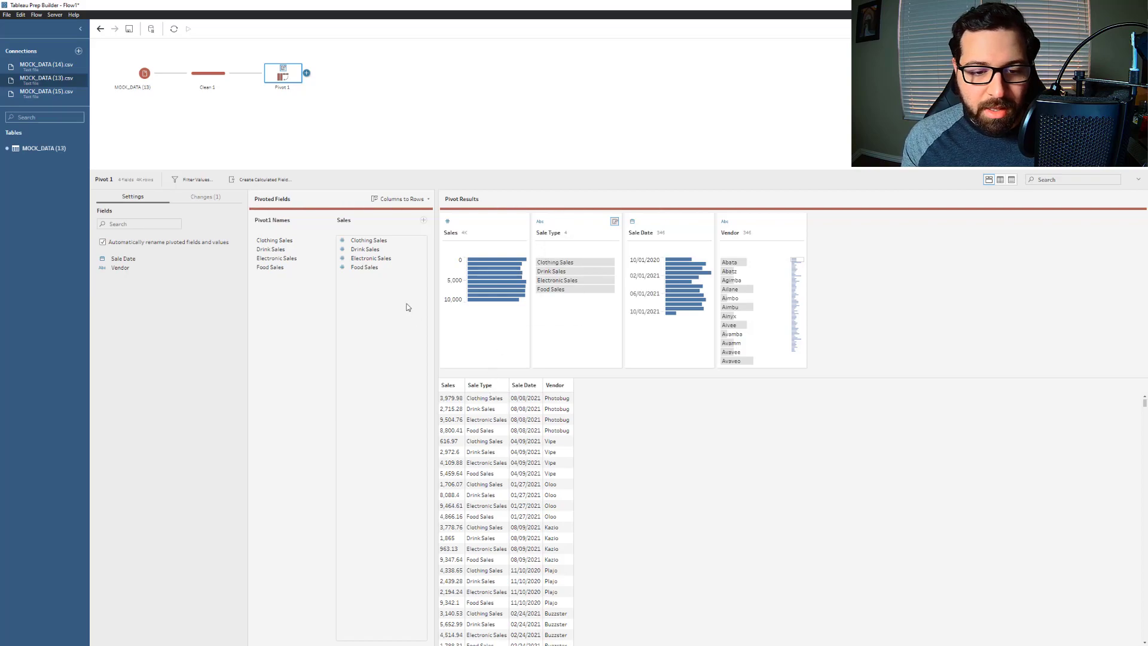
# Step: Add Aggregate 1 after Pivot 1, grouped by Vendor and Sale Date, summing Sales
pyautogui.click(307, 73)
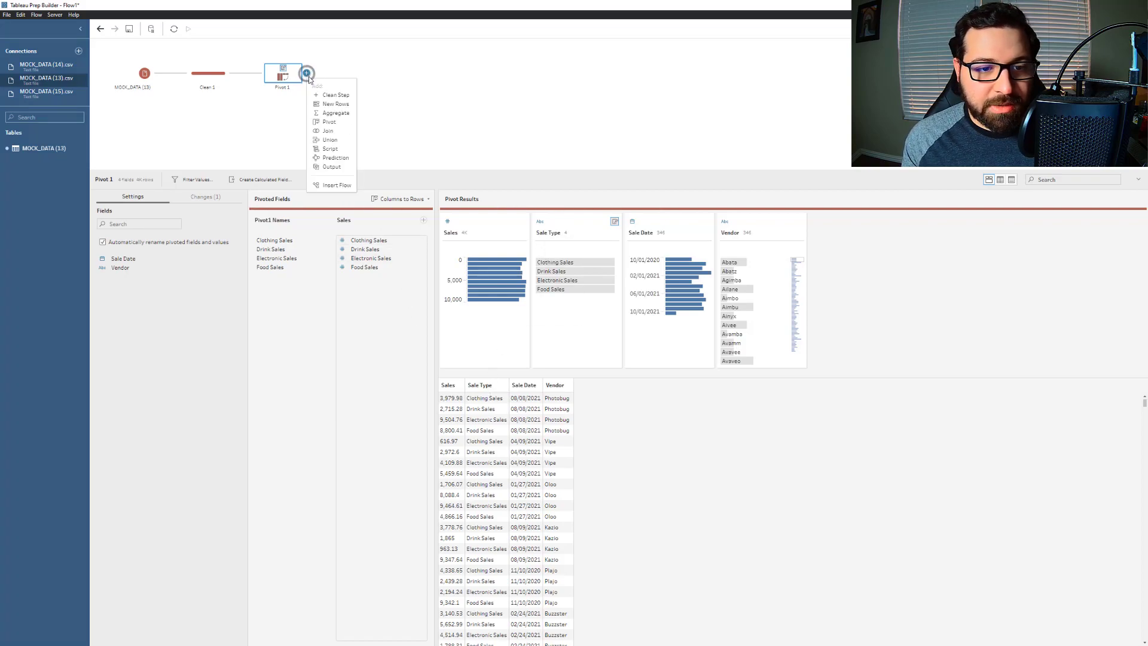
pyautogui.click(334, 112)
pyautogui.doubleClick(168, 300)
pyautogui.moveTo(171, 273); pyautogui.dragTo(388, 257)
pyautogui.moveTo(173, 284); pyautogui.dragTo(746, 242)
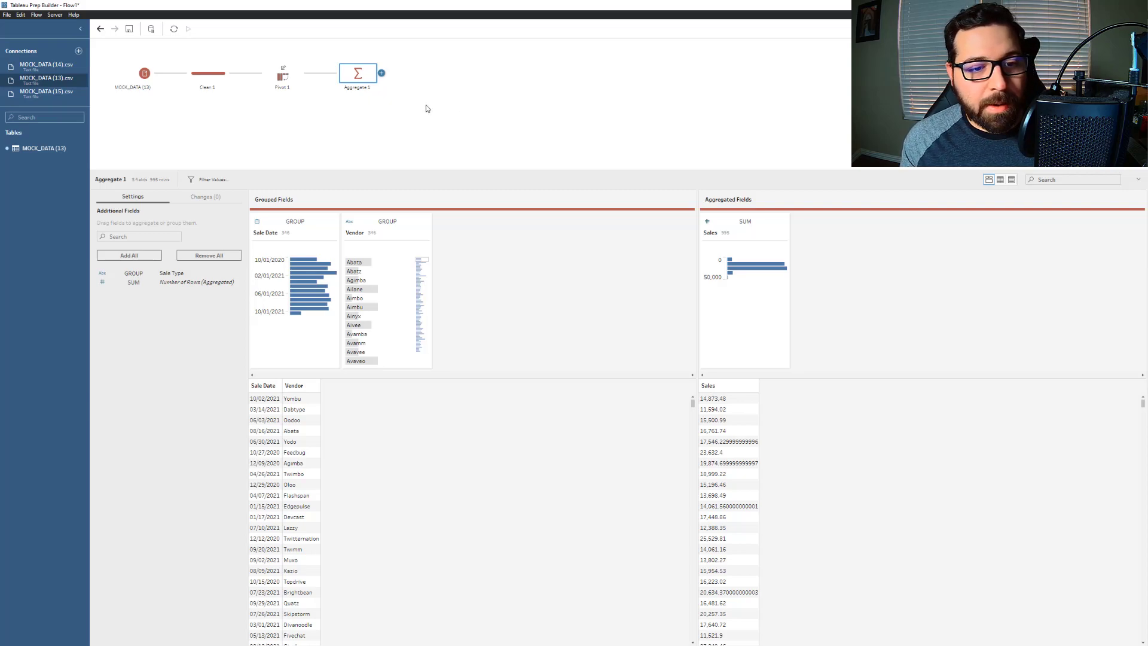
pyautogui.click(312, 73)
# Step: Insert a Clean 2 step before Aggregate 1 and branch a new Pivot step off it
pyautogui.click(337, 94)
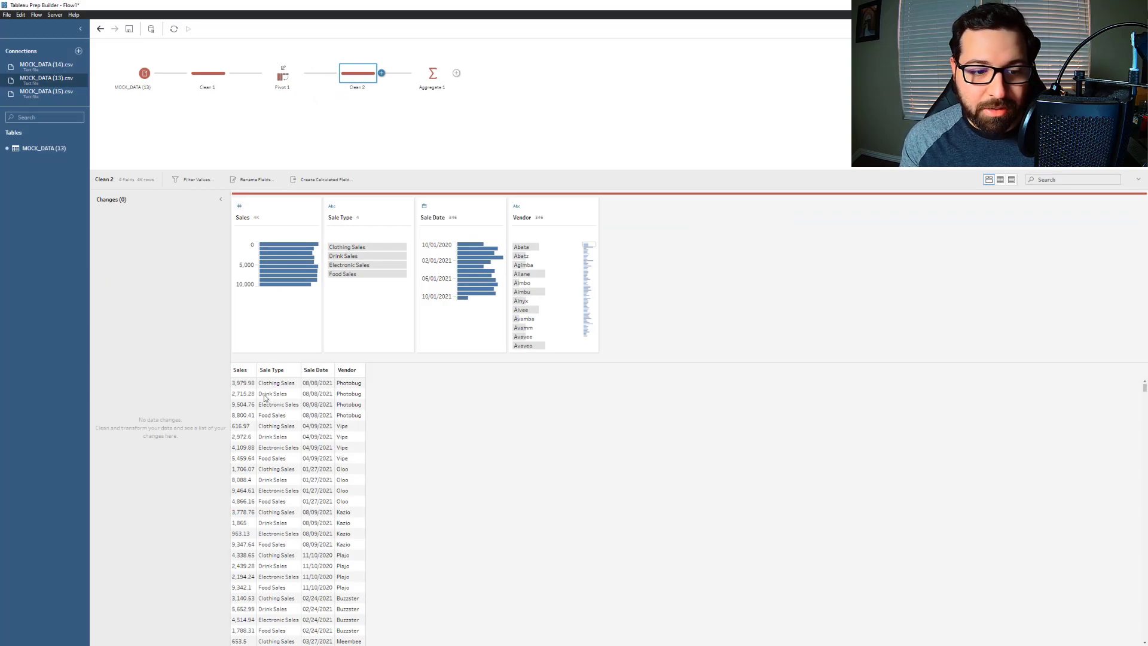
pyautogui.moveTo(319, 258)
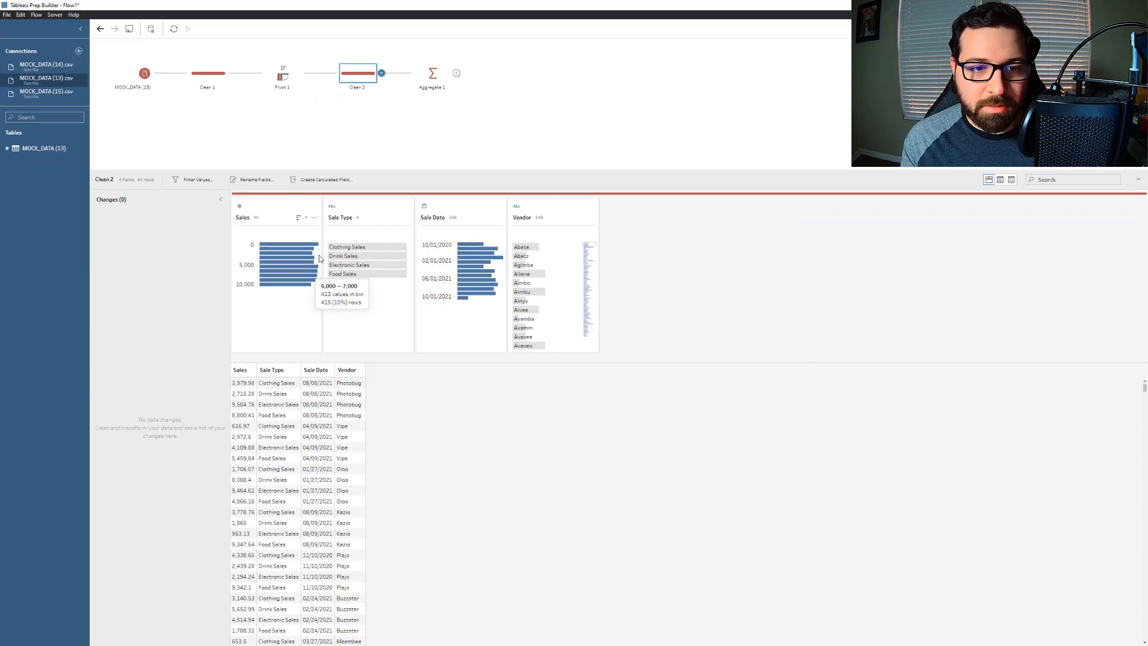
pyautogui.click(381, 73)
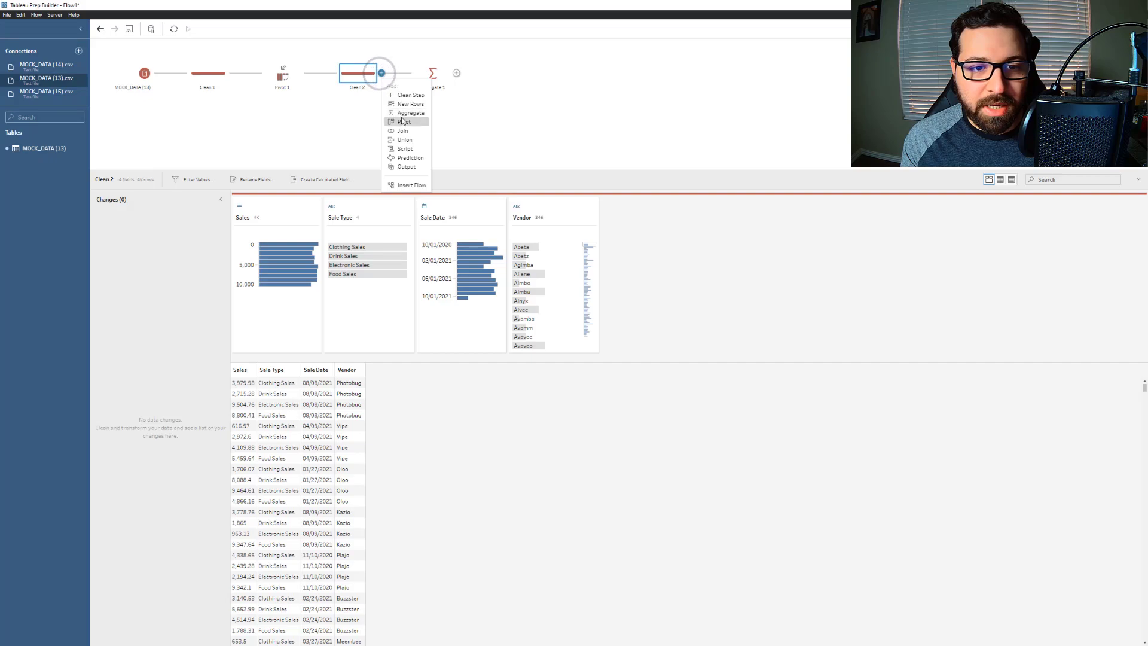
pyautogui.click(399, 117)
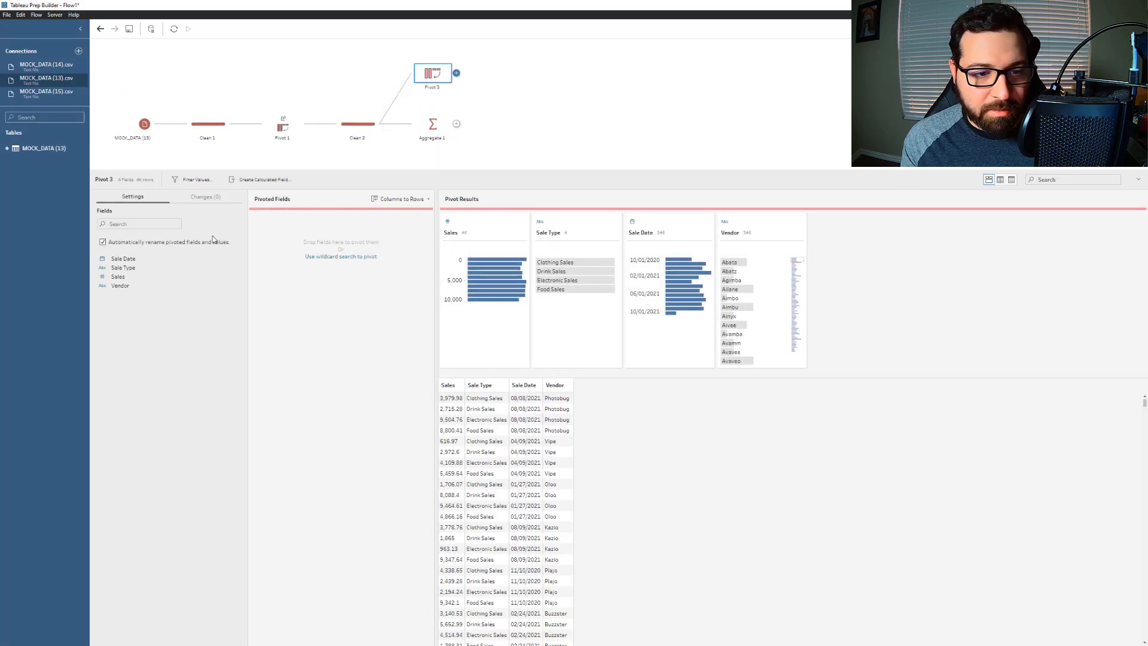
# Step: Set the pivot to Rows to Columns, spreading Sale Type into columns of summed Sales
pyautogui.click(428, 198)
pyautogui.click(460, 221)
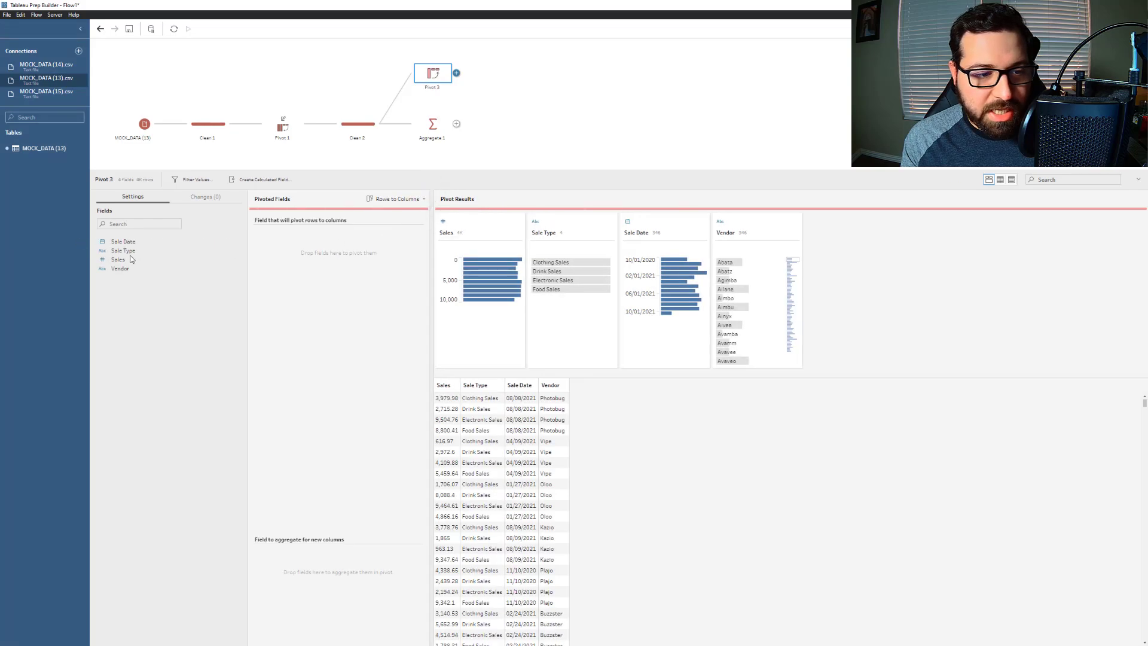
pyautogui.moveTo(127, 250); pyautogui.dragTo(299, 256)
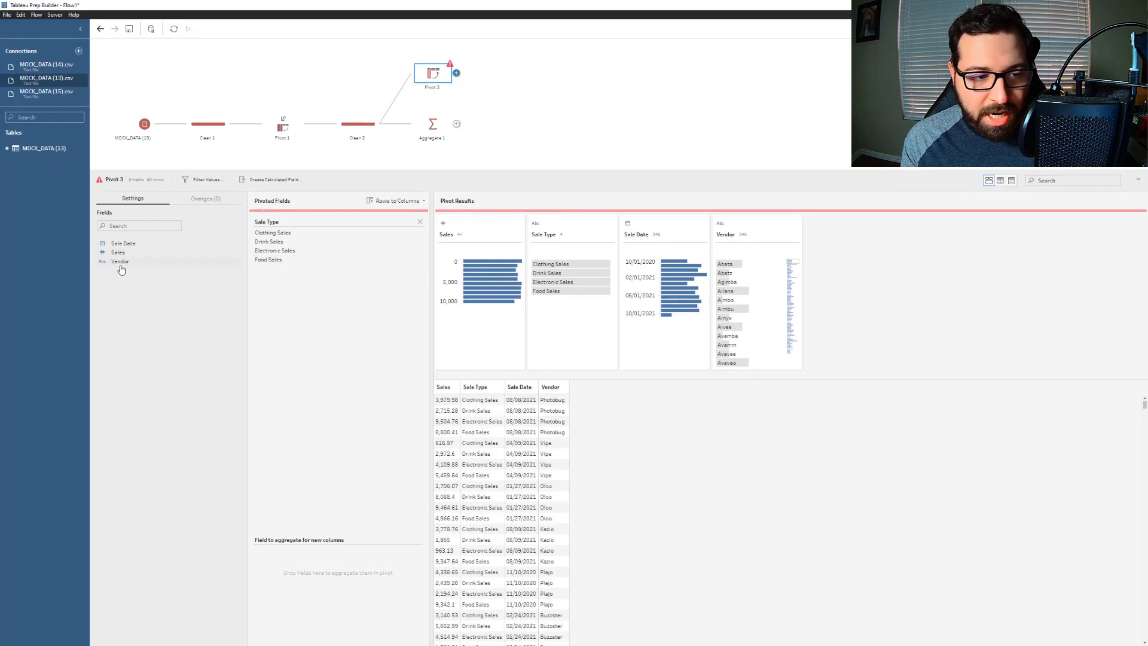
pyautogui.moveTo(126, 257); pyautogui.dragTo(305, 563)
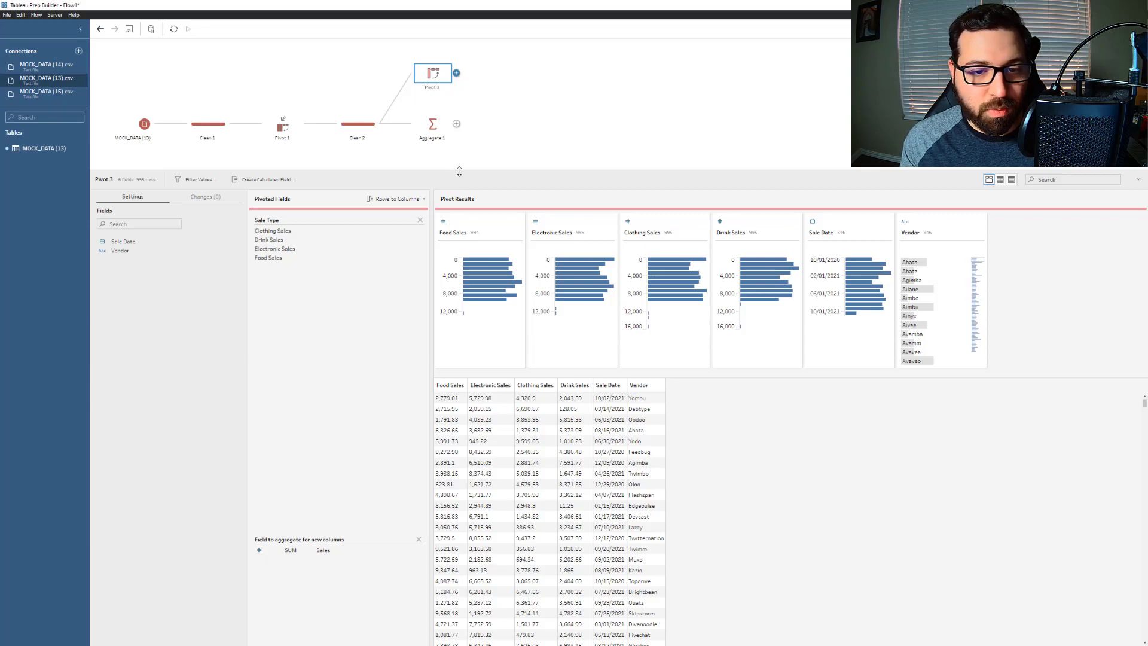
pyautogui.moveTo(459, 171); pyautogui.dragTo(464, 192)
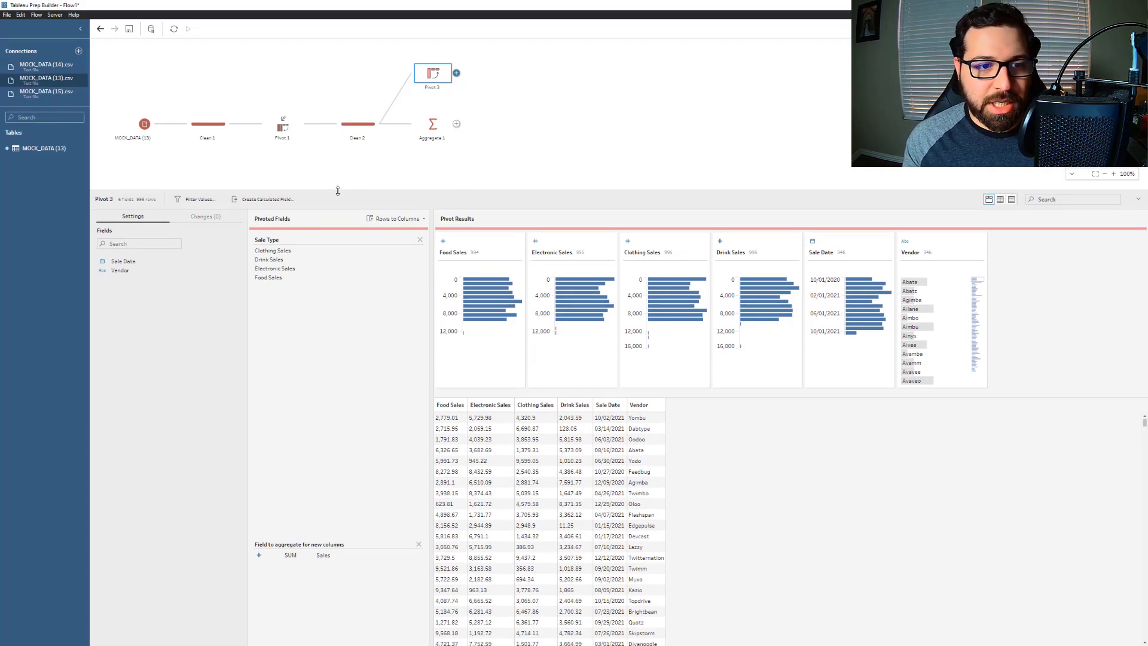
# Step: Branch a Pivot 4 off Clean 1 using wildcard search 'Sales' to stack the four sales columns
pyautogui.click(217, 128)
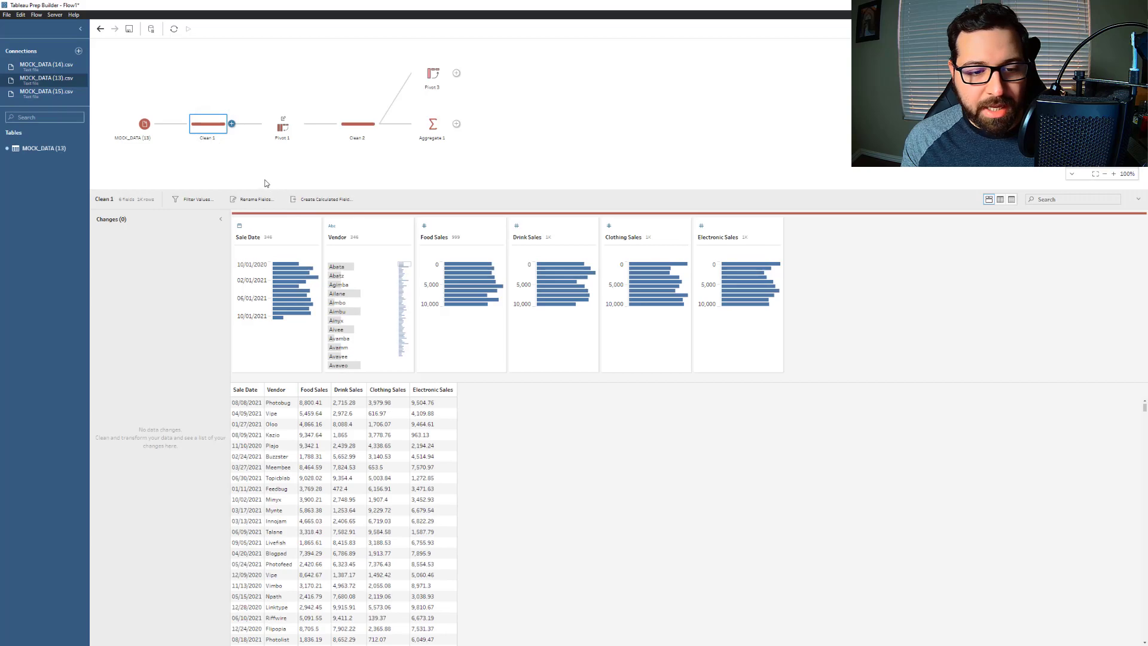
pyautogui.click(231, 124)
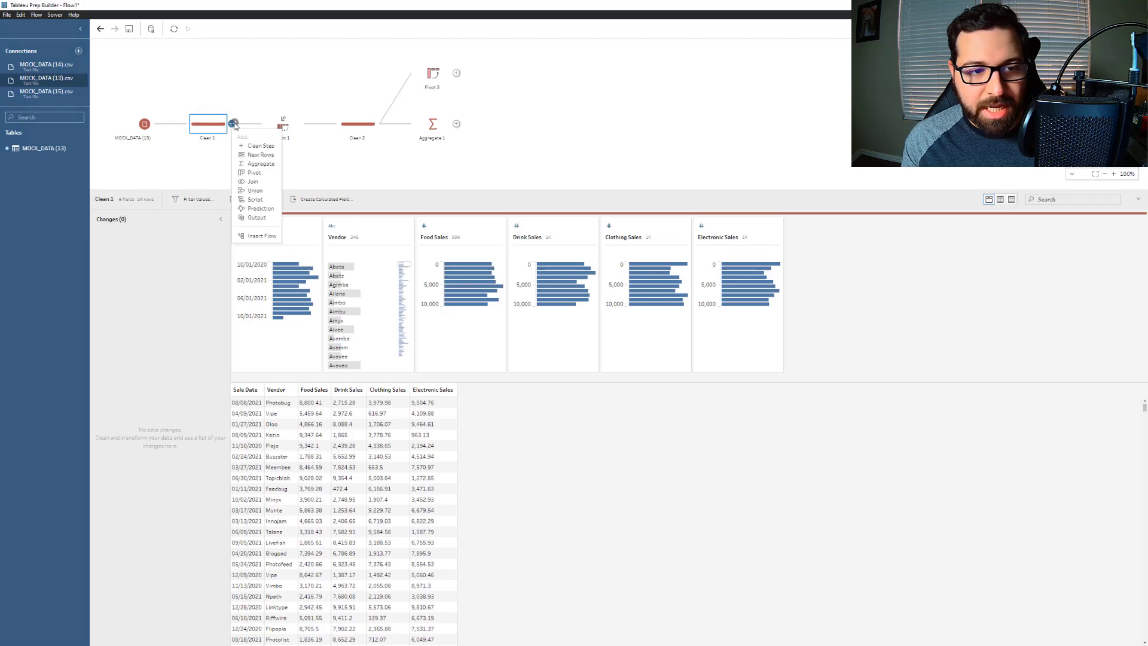
pyautogui.click(254, 172)
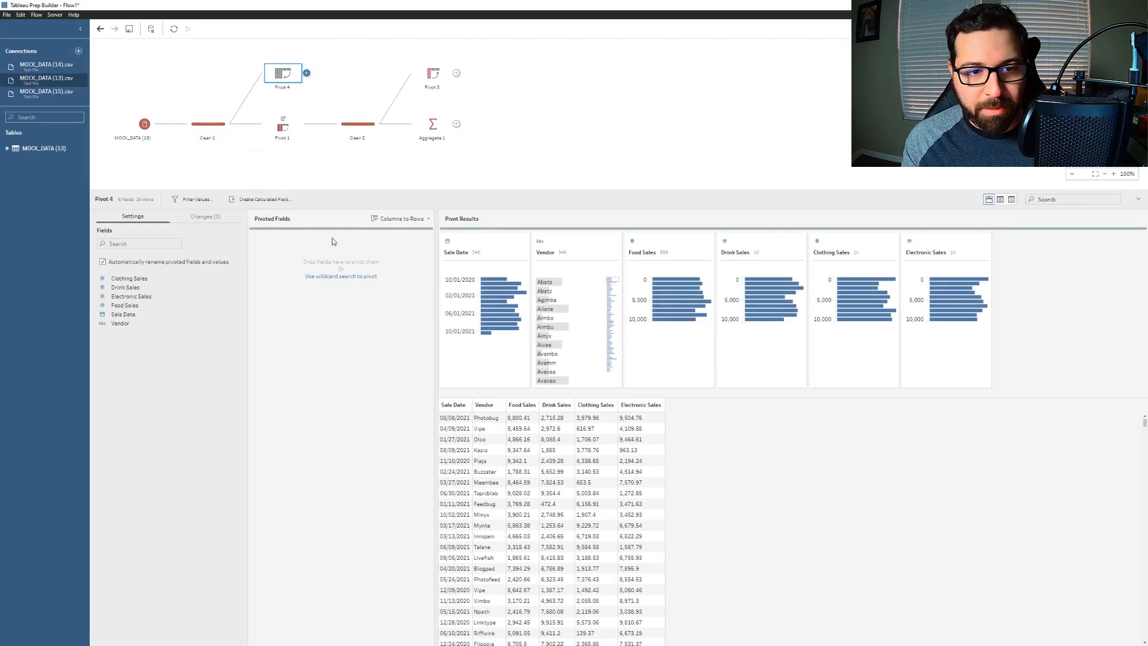
pyautogui.click(332, 278)
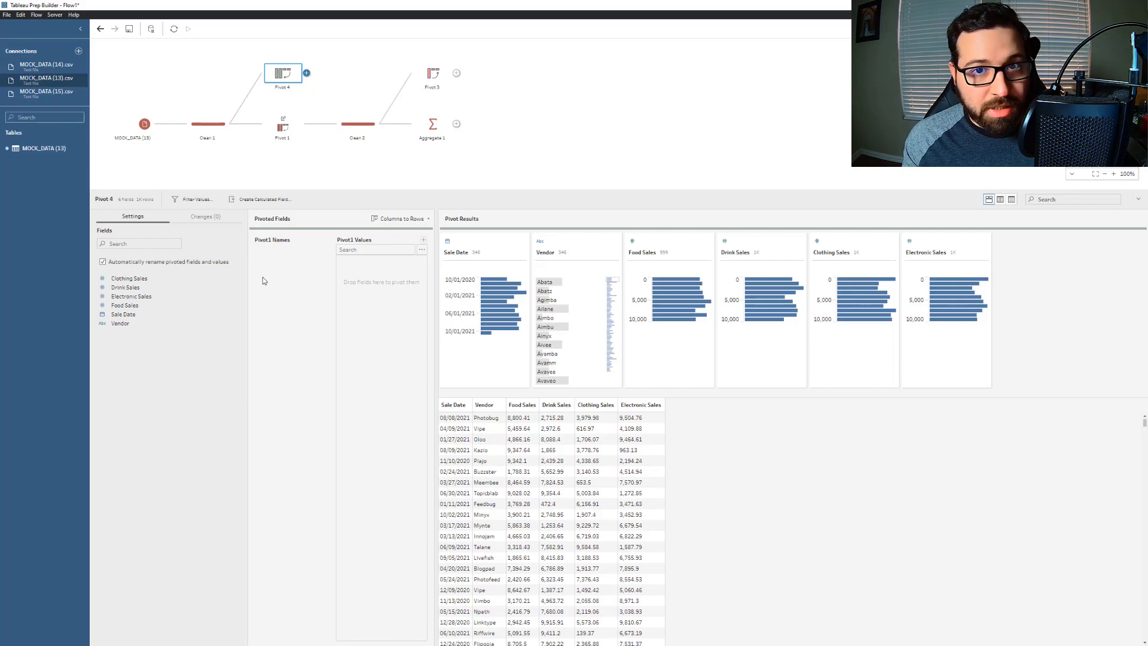
pyautogui.click(358, 249)
pyautogui.write('S')
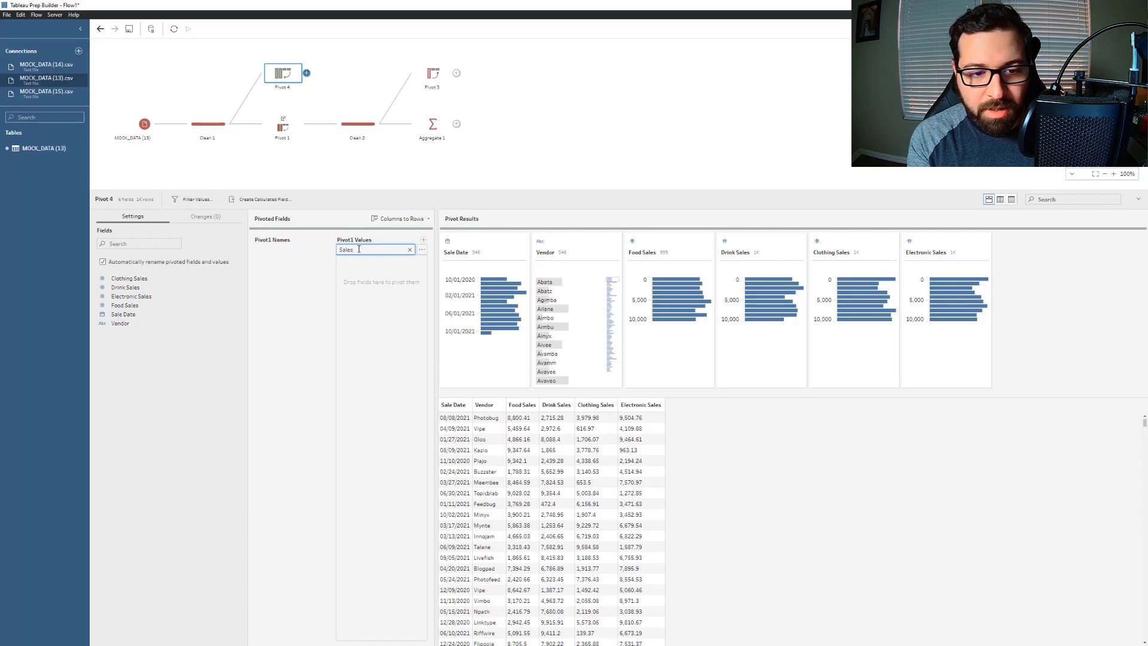
pyautogui.write('ales')
pyautogui.press('Return')
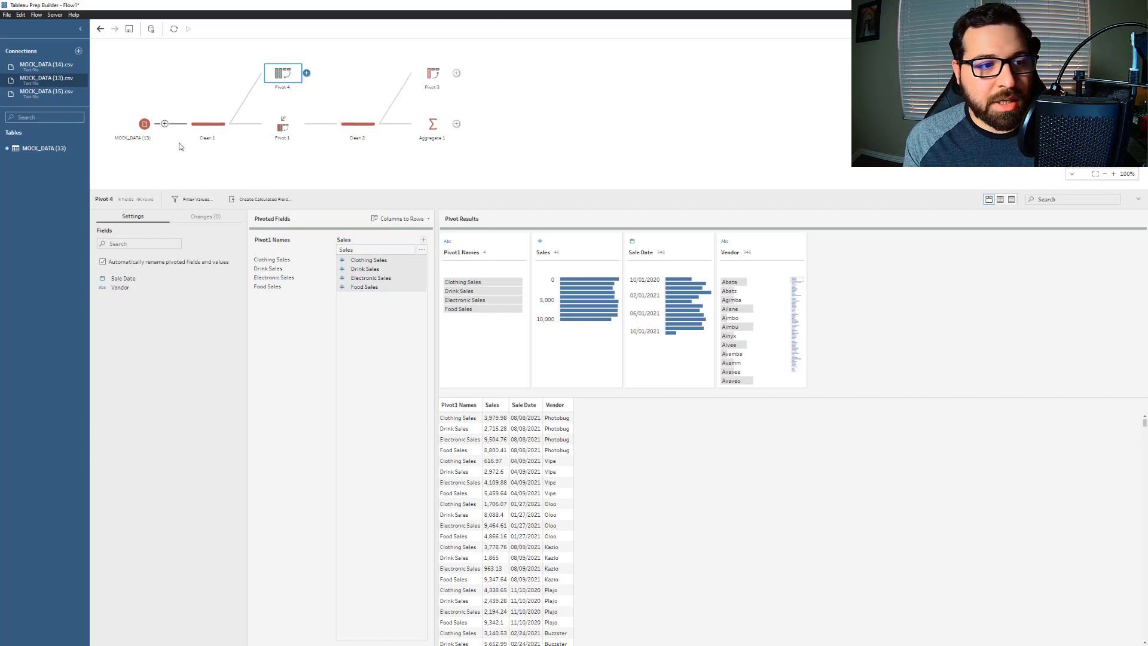
# Step: Add the MOCK_DATA (14) table as a second input feeding a new Clean 3 step
pyautogui.moveTo(313, 189); pyautogui.dragTo(321, 236)
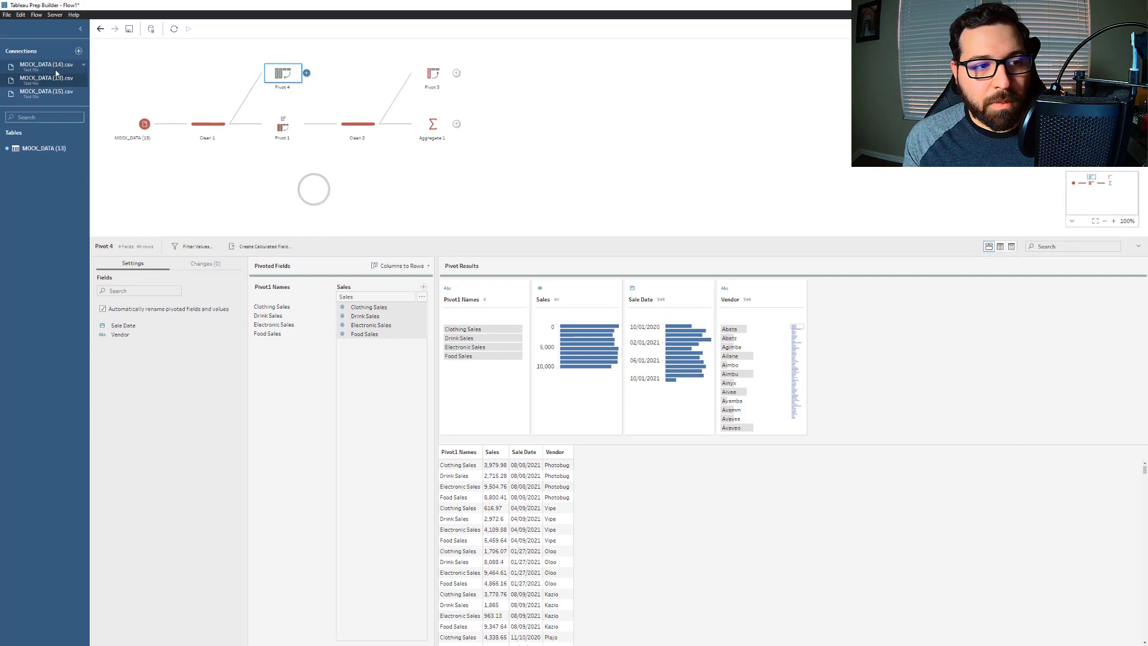
pyautogui.click(43, 72)
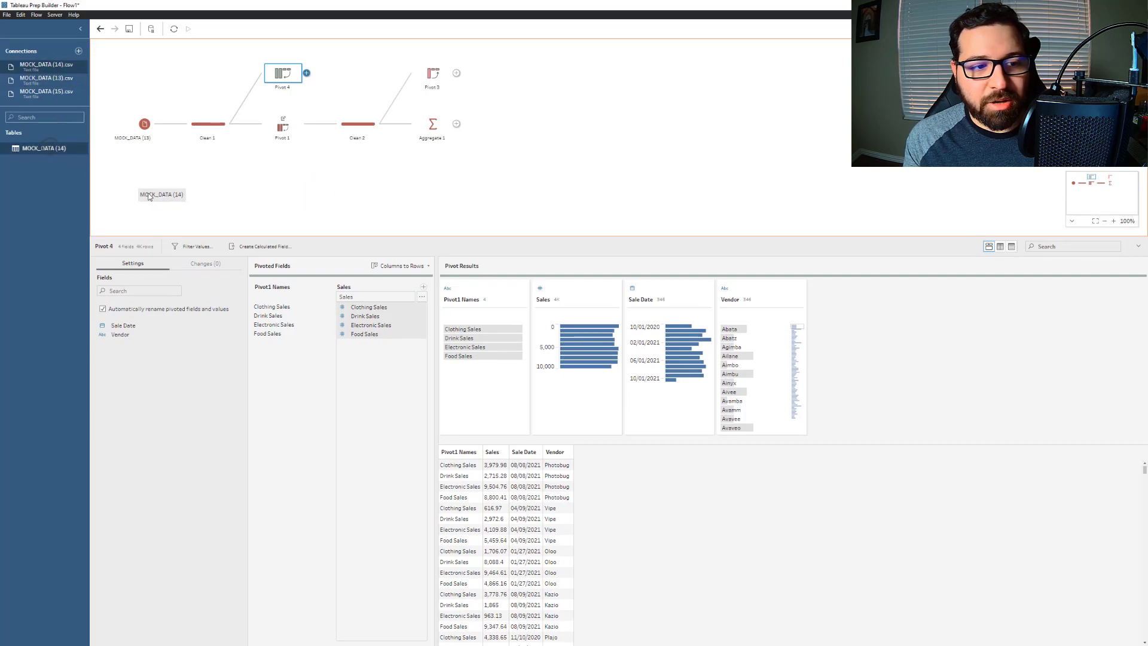
pyautogui.moveTo(149, 197); pyautogui.dragTo(150, 196)
pyautogui.click(193, 189)
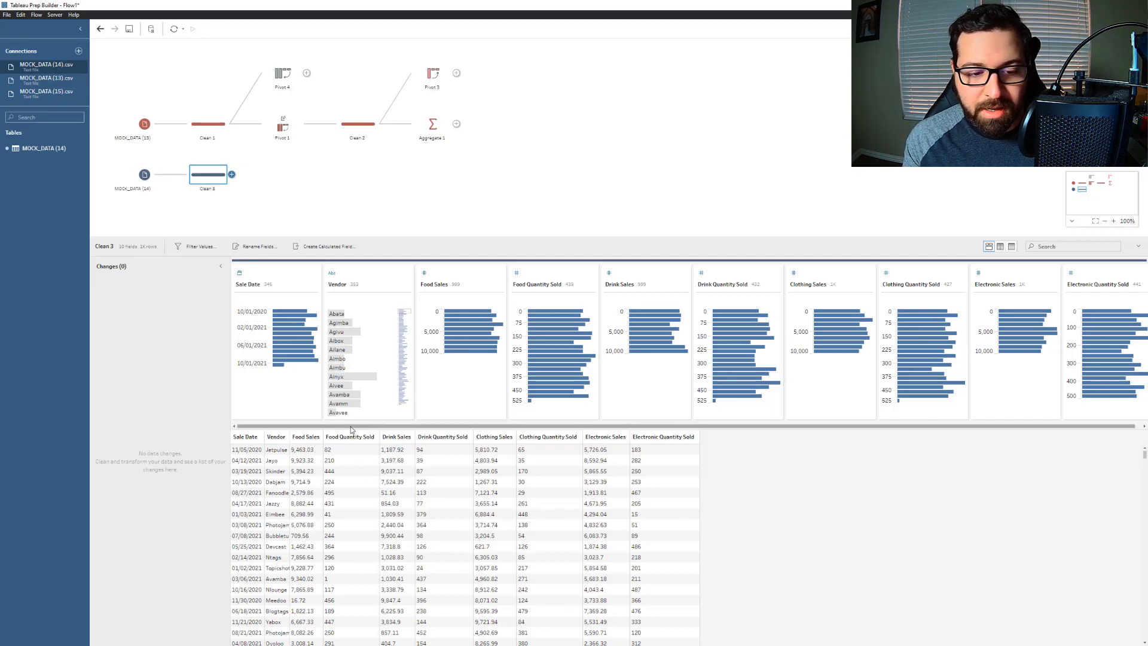
pyautogui.click(232, 175)
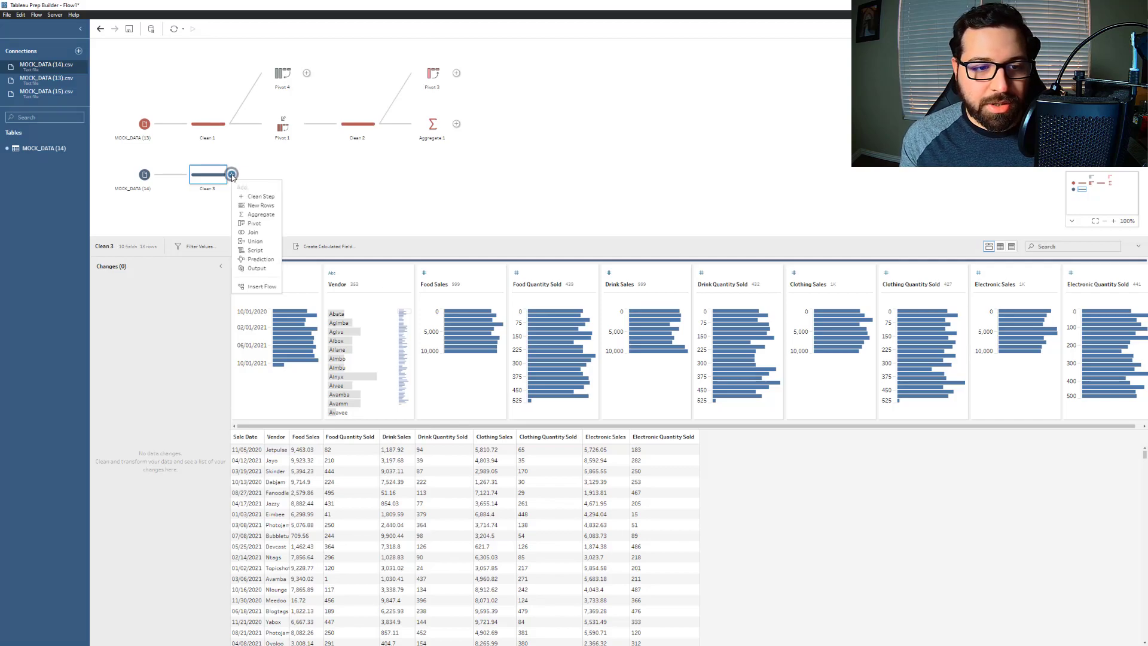
# Step: Add a Pivot after Clean 3 with wildcard search 'Sal' stacking the sales columns into Sales
pyautogui.click(254, 223)
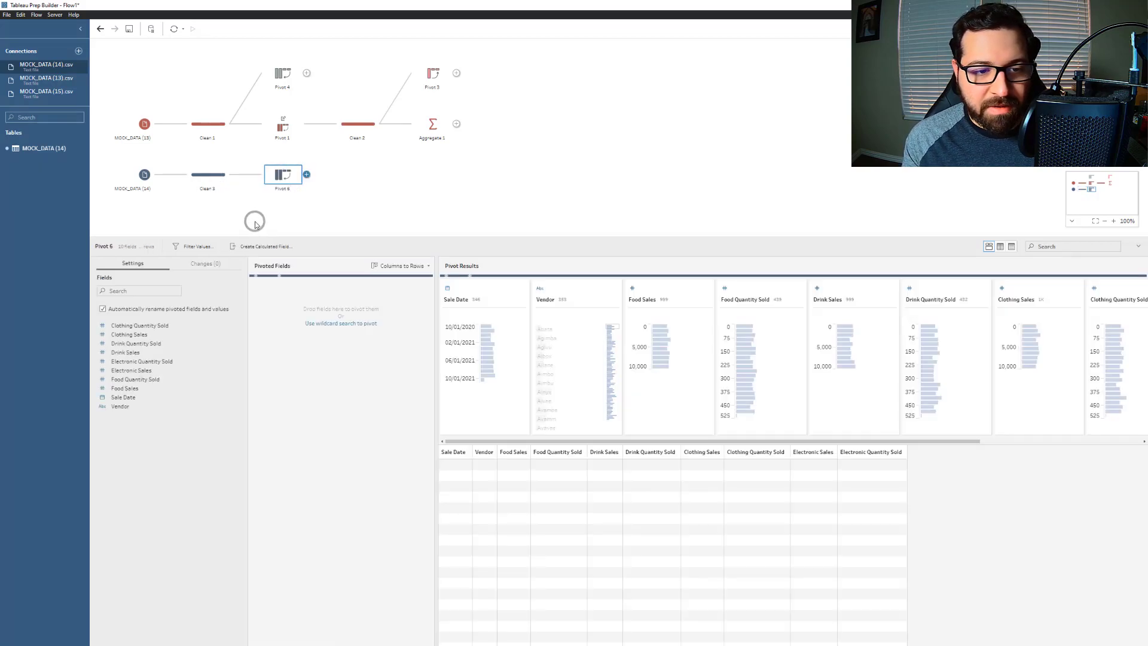
pyautogui.click(347, 325)
pyautogui.click(365, 297)
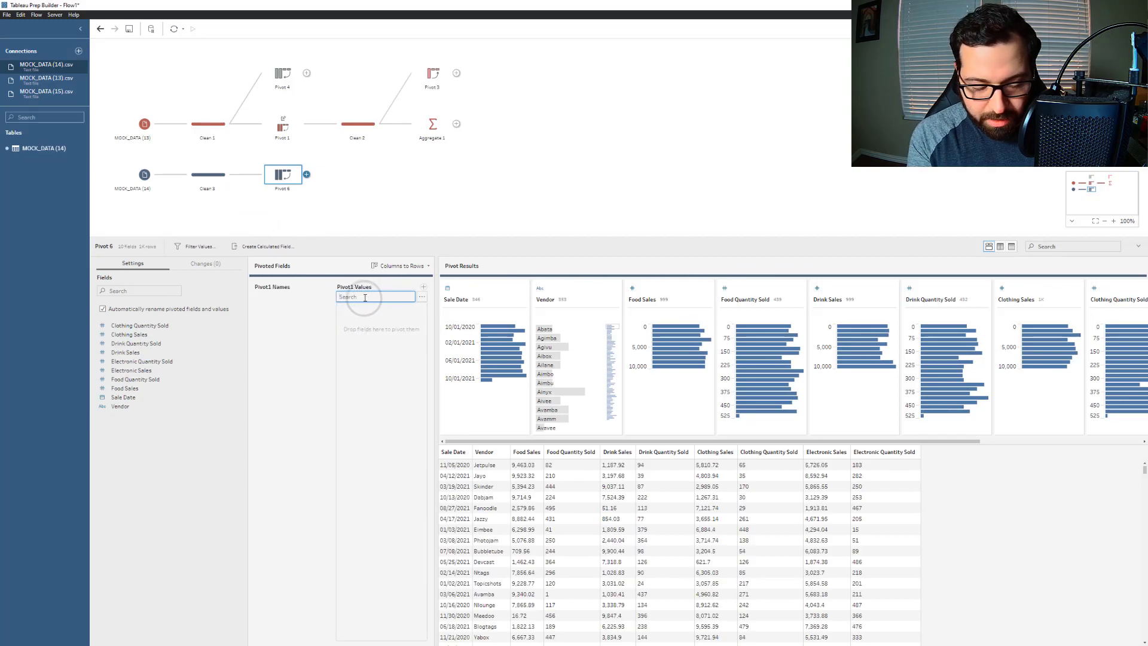
pyautogui.write('Sales')
pyautogui.press('Return')
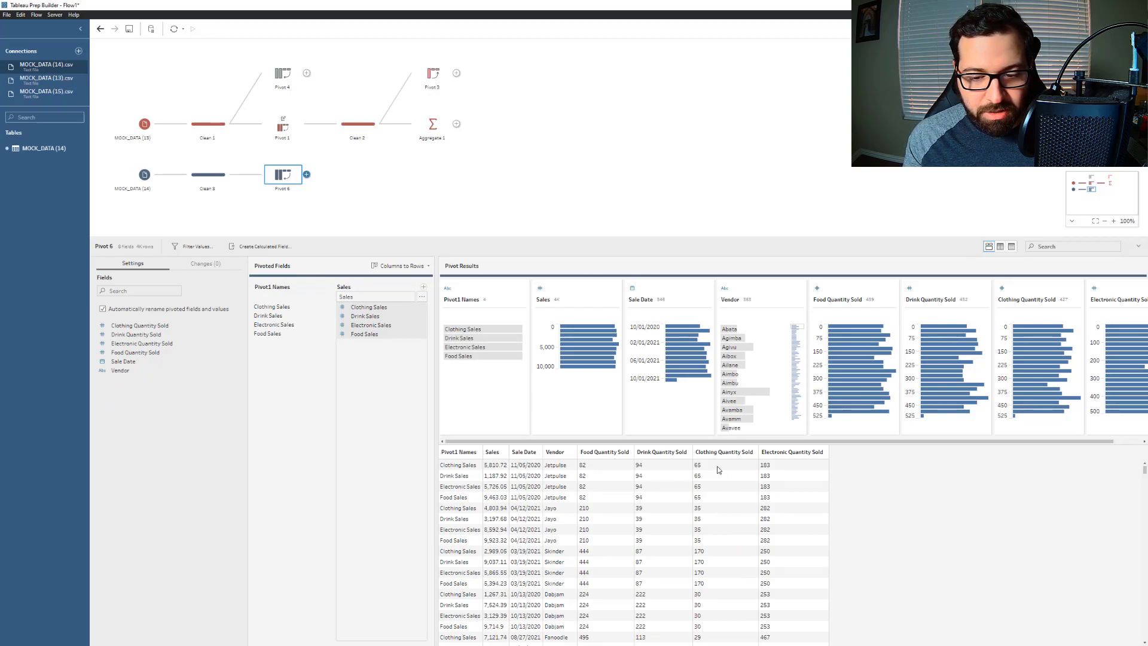
# Step: Add a second wildcard pivot group, searching 'Duantity', for the Quantity Sold columns
pyautogui.click(423, 287)
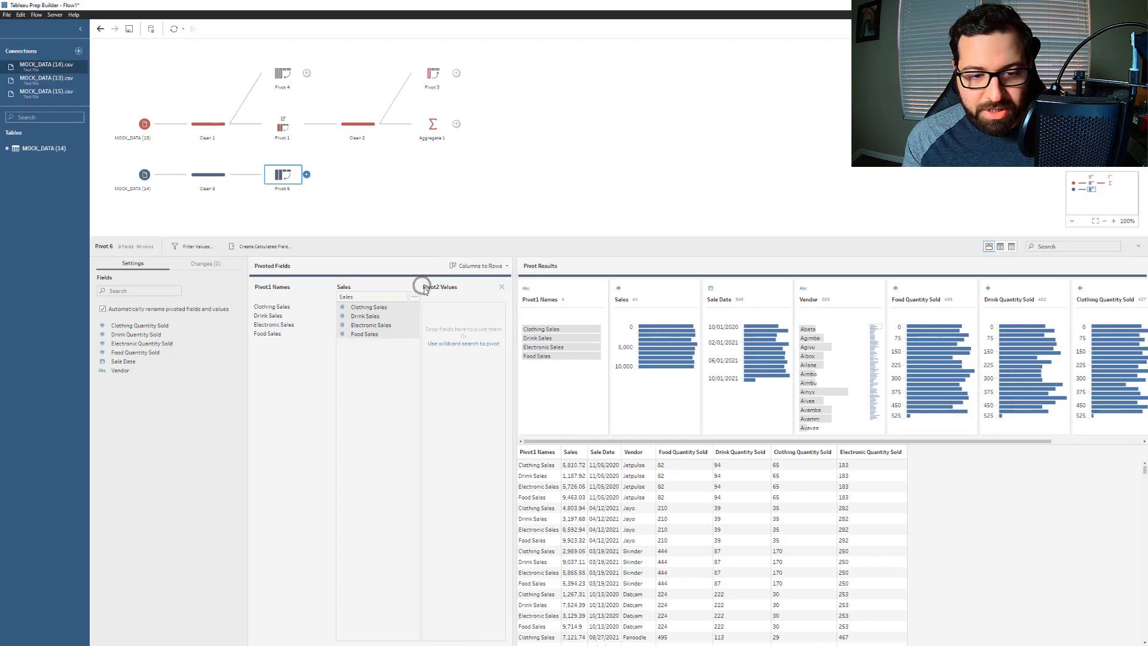
pyautogui.click(453, 297)
pyautogui.write('D')
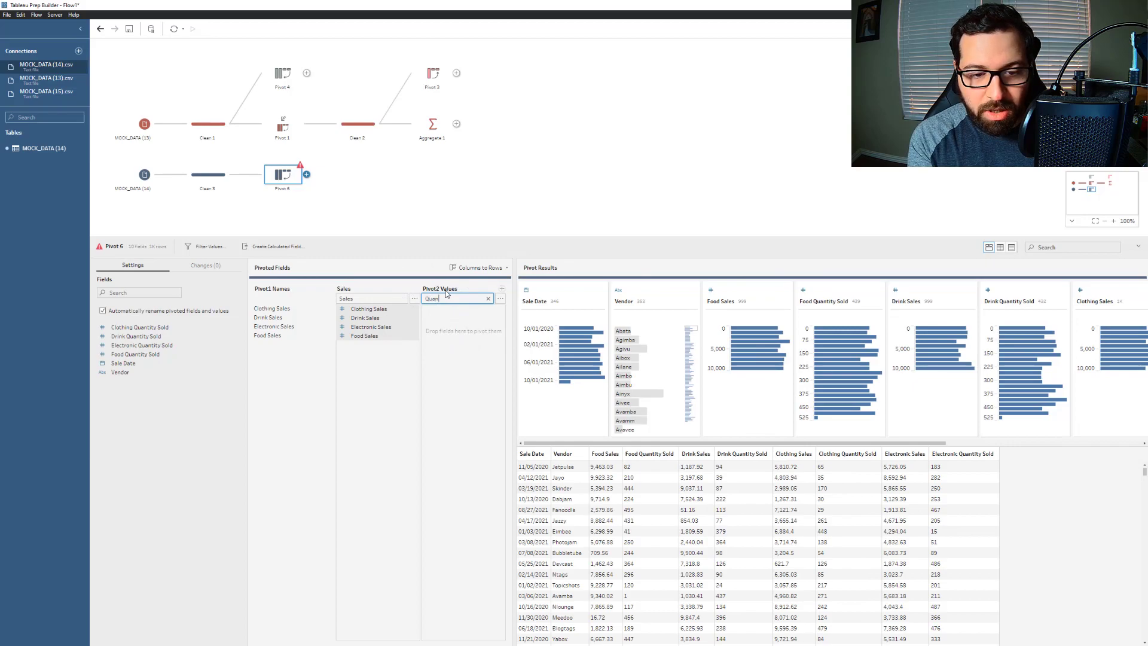
pyautogui.write('uantity')
pyautogui.press('Return')
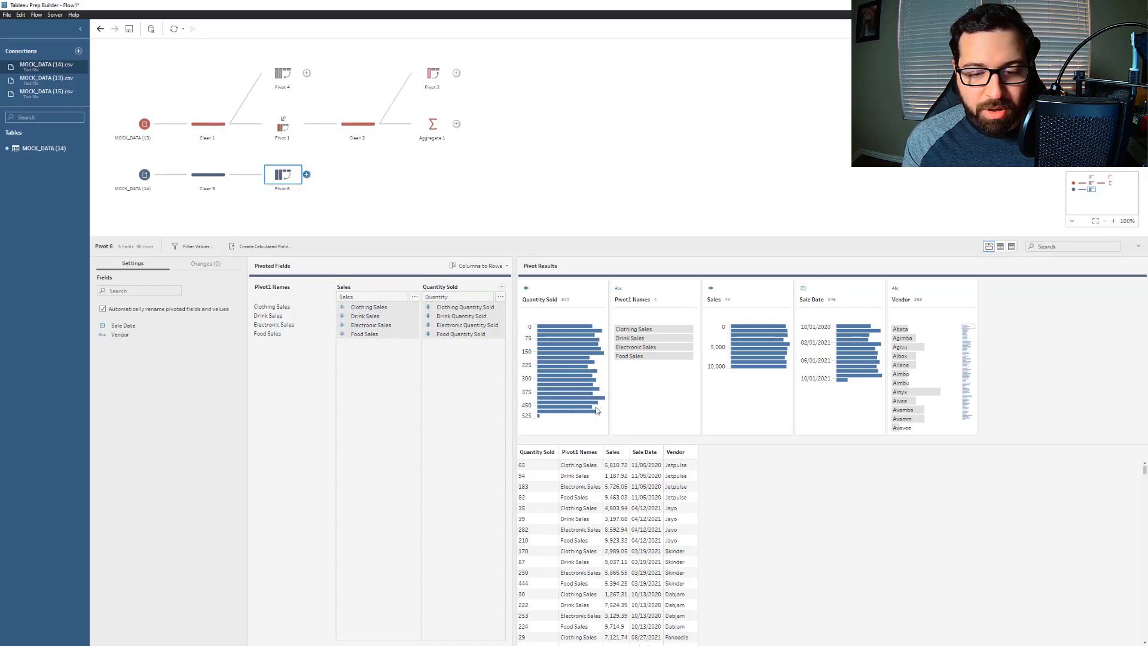
# Step: Add Aggregate 3 after Pivot 6, grouped by Vendor and Sale Date, summing Sales and Quantity Sold
pyautogui.click(306, 174)
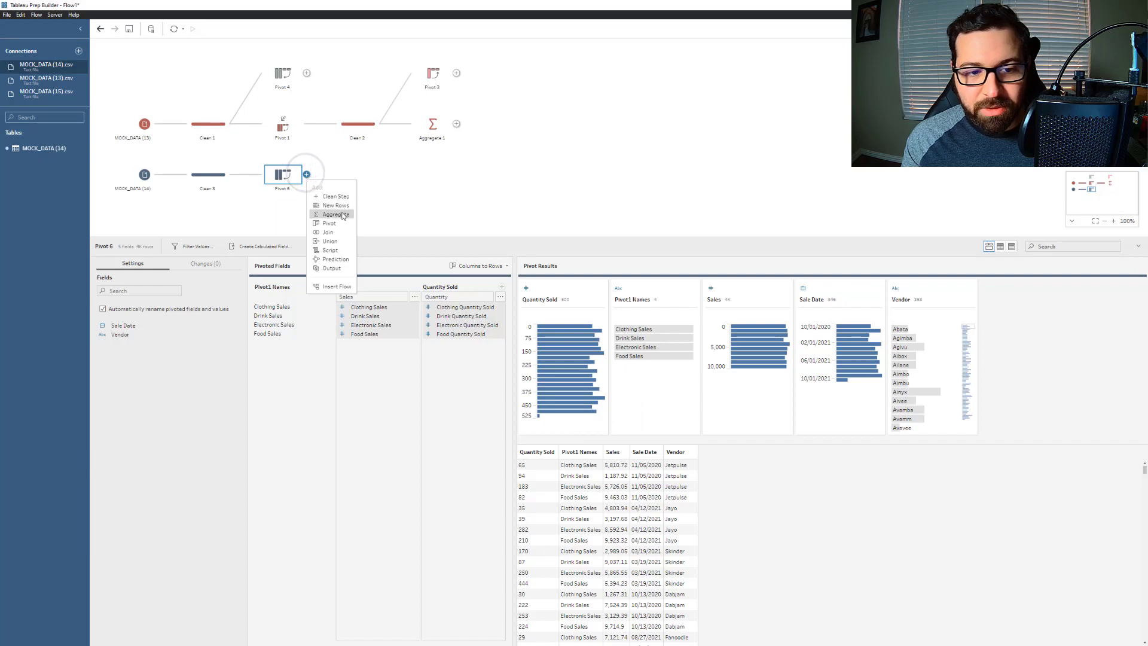
pyautogui.click(336, 214)
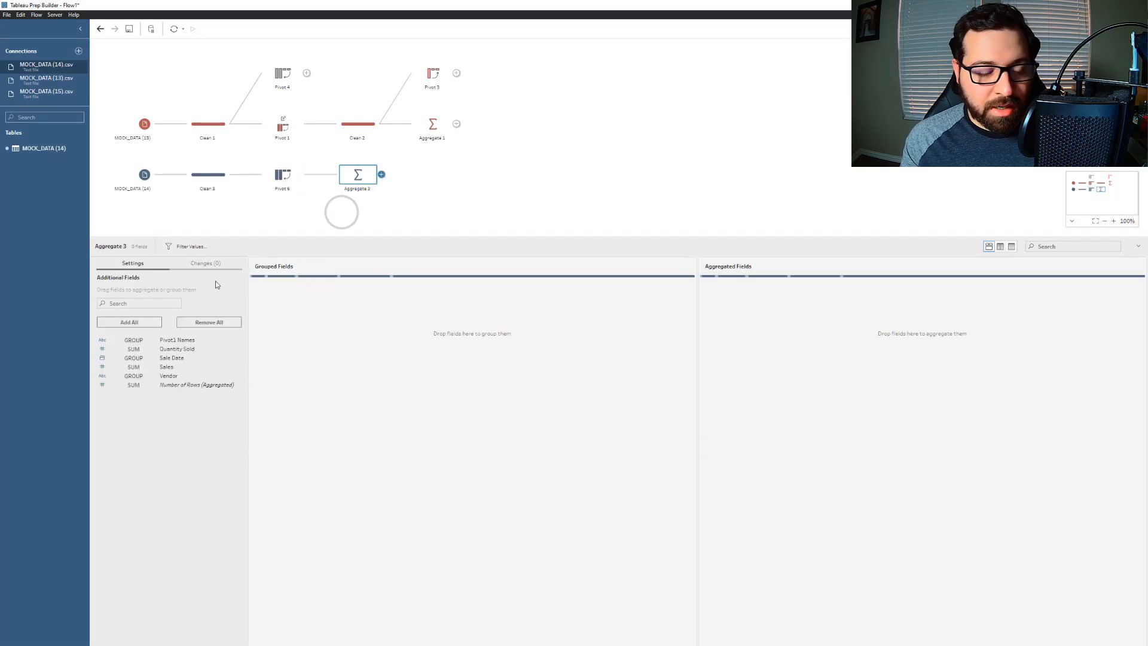
pyautogui.moveTo(194, 374); pyautogui.dragTo(288, 328)
pyautogui.moveTo(178, 357); pyautogui.dragTo(406, 328)
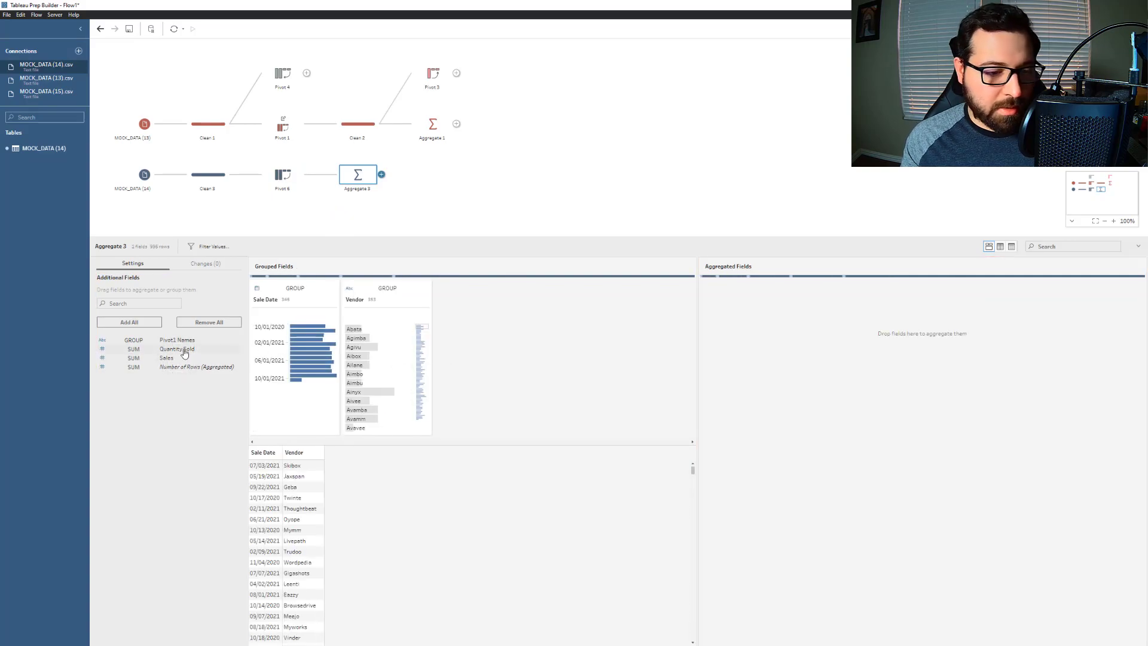
pyautogui.moveTo(170, 360); pyautogui.dragTo(750, 330)
pyautogui.moveTo(179, 349); pyautogui.dragTo(849, 335)
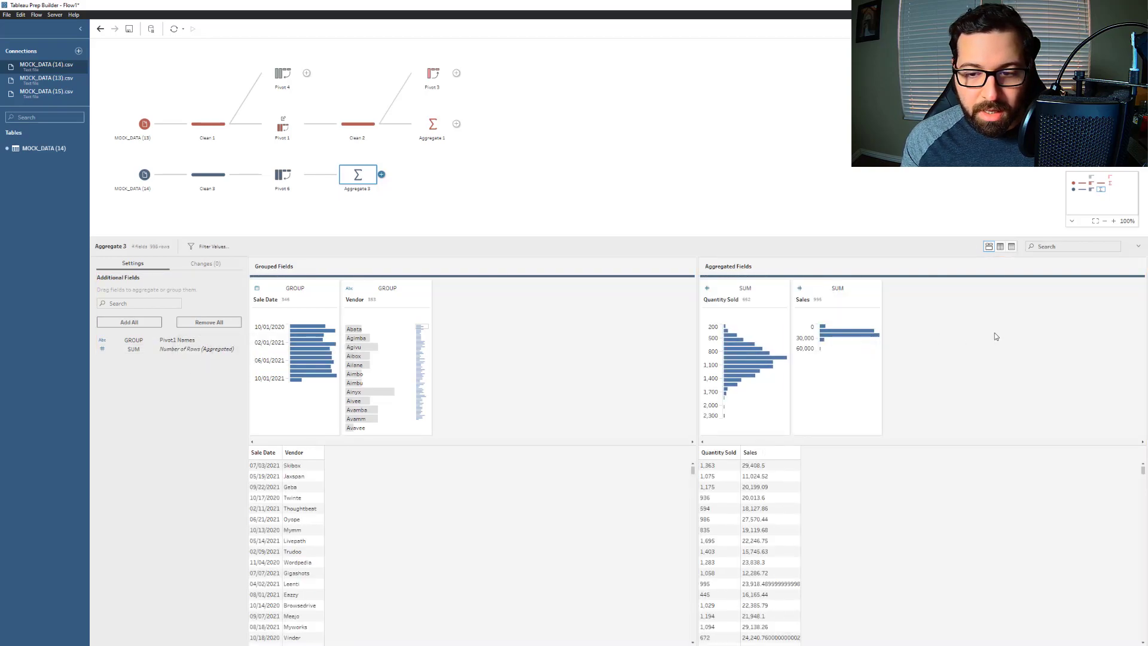